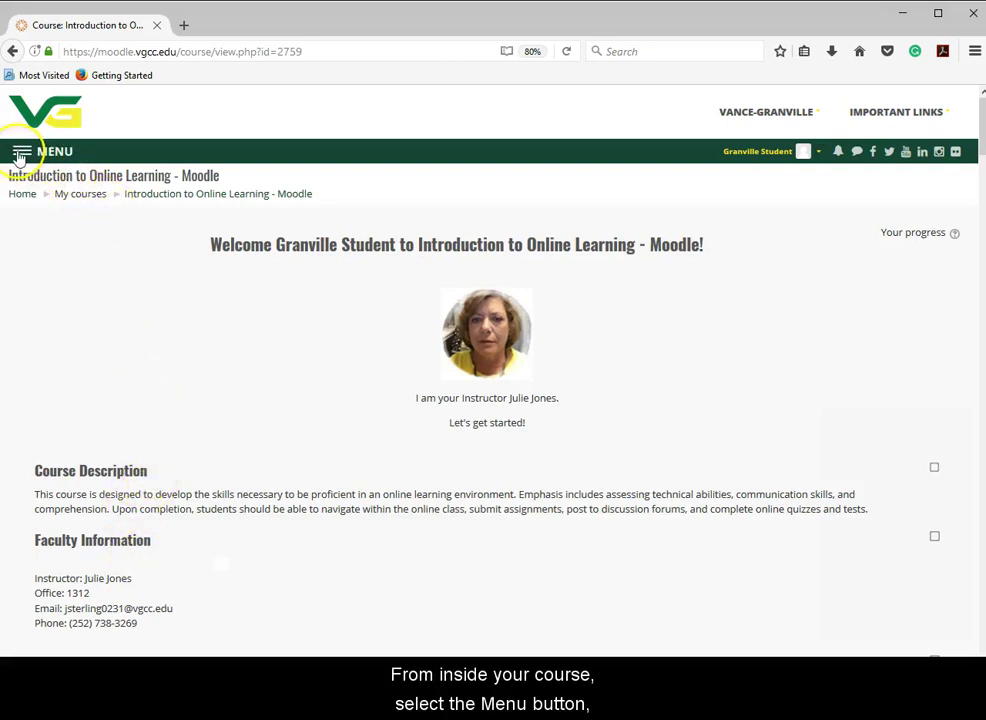
- Open the course's Participants page from the People block in the side panel
{"action": "left_click", "coordinate": [18, 155]}
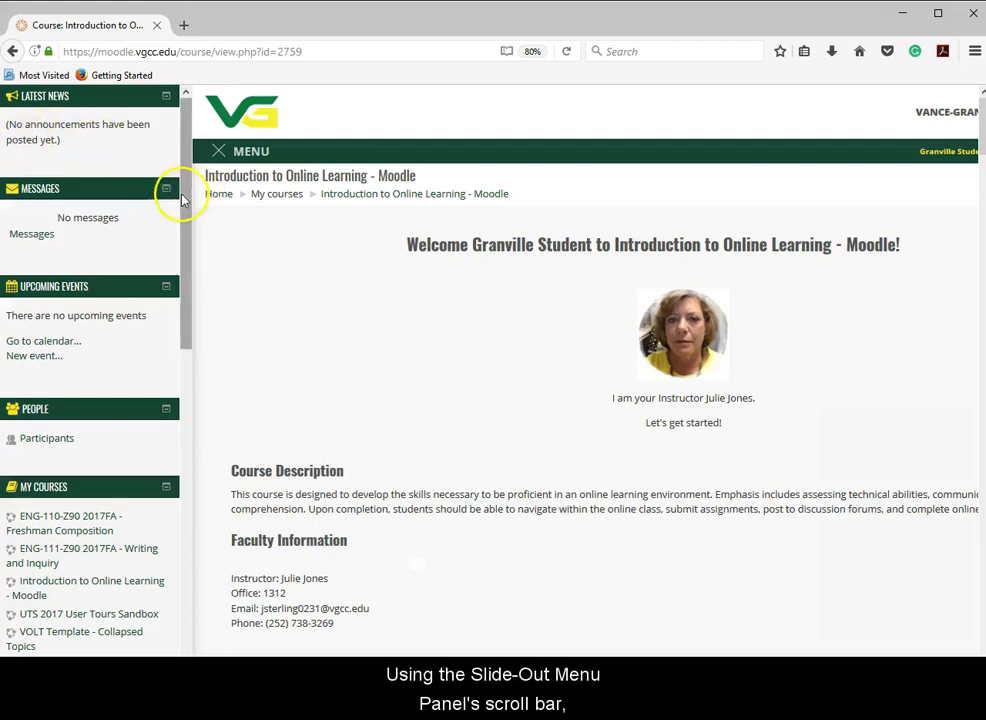
{"action": "left_click_drag", "start_coordinate": [186, 200], "coordinate": [186, 305]}
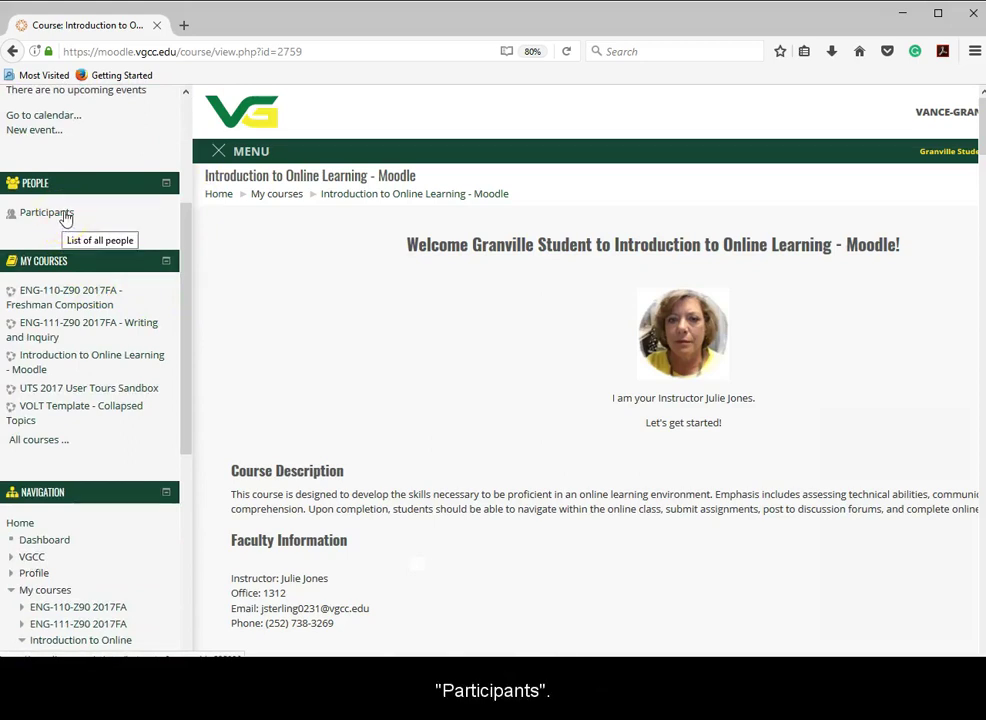
{"action": "left_click", "coordinate": [65, 219]}
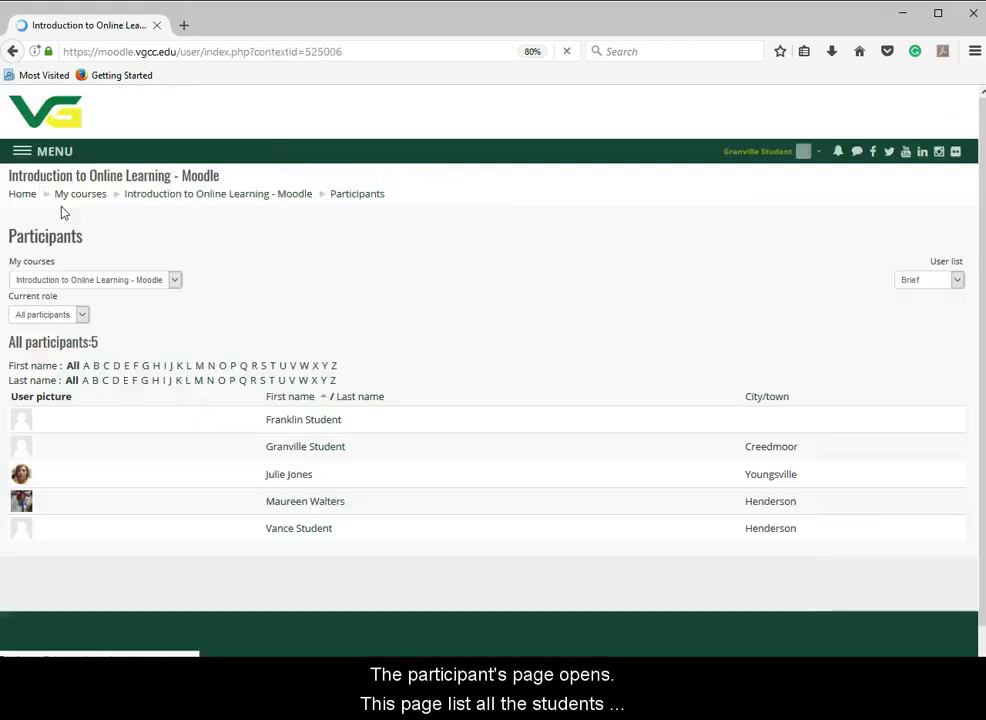
- Review the enrolled courses and keep 'Introduction to Online Learning - Moodle' selected
{"action": "left_click", "coordinate": [417, 290]}
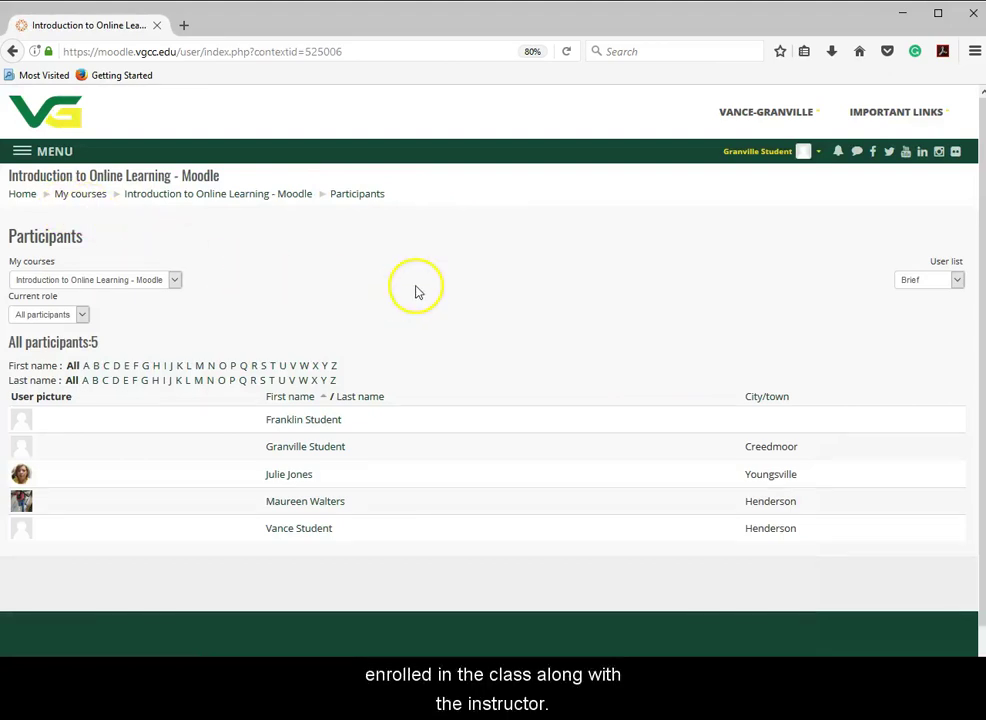
{"action": "left_click", "coordinate": [176, 290]}
{"action": "left_click_drag", "start_coordinate": [176, 290], "coordinate": [139, 326]}
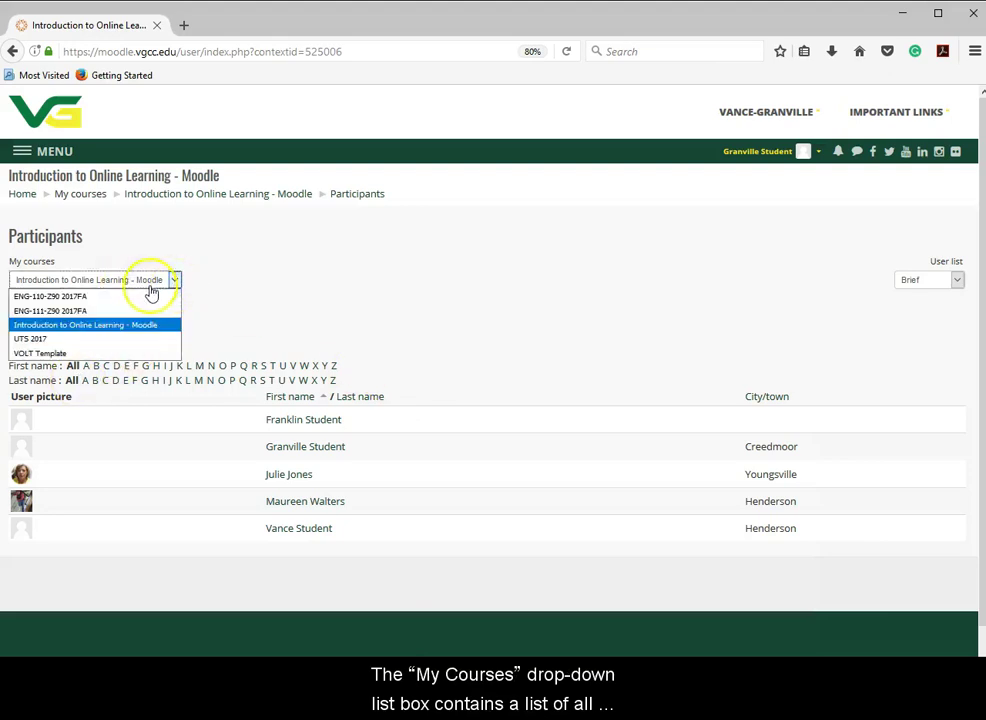
{"action": "left_click", "coordinate": [138, 327]}
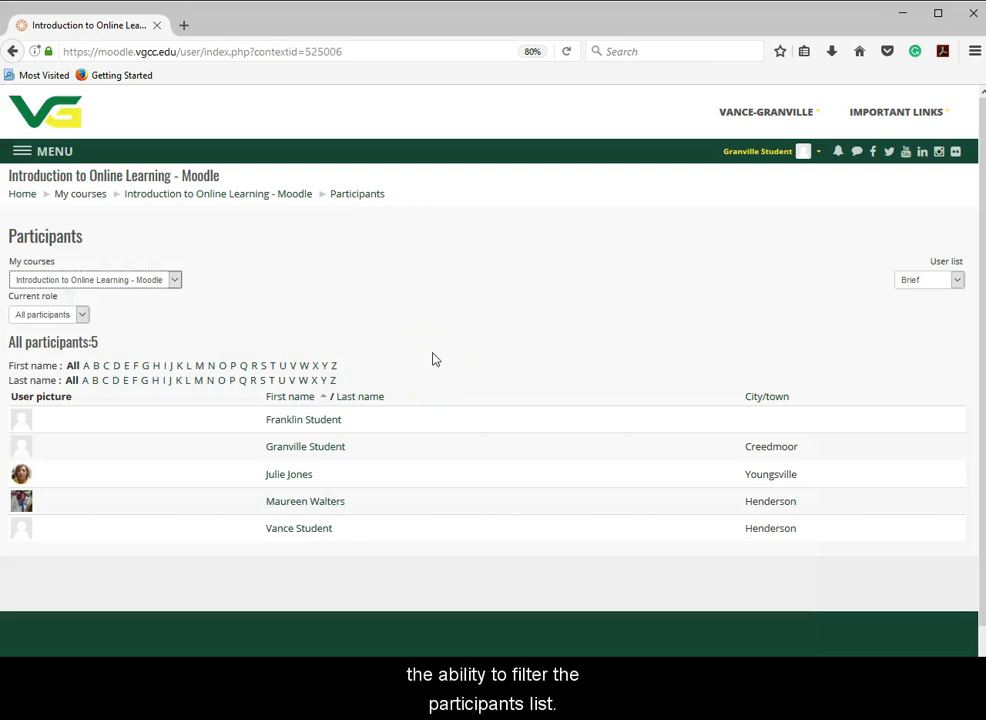
{"action": "left_click", "coordinate": [82, 314]}
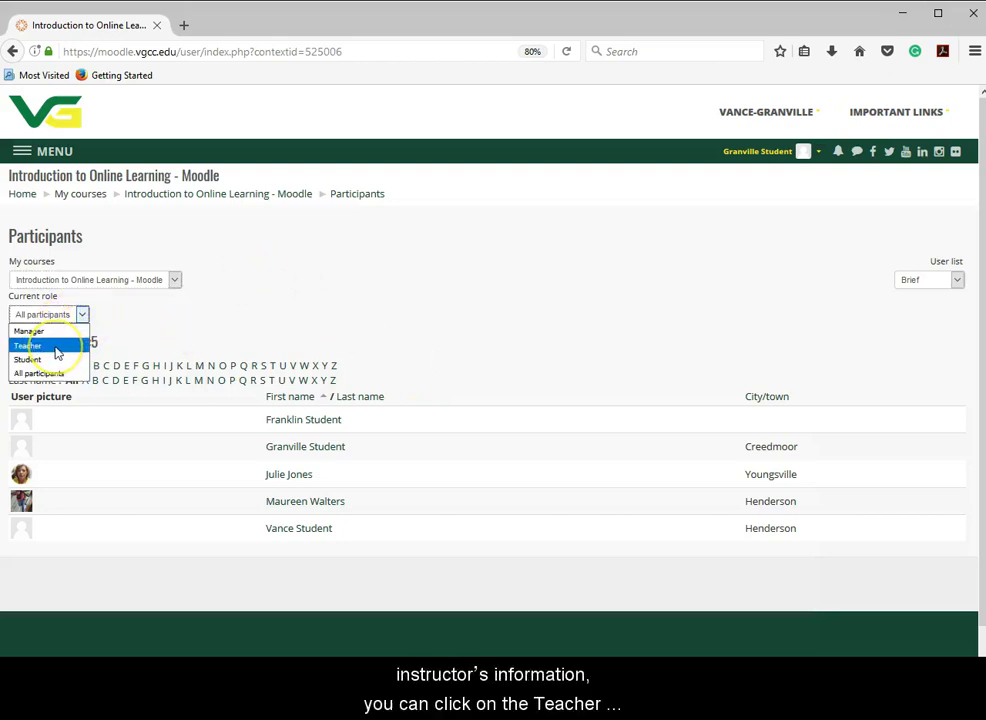
{"action": "left_click", "coordinate": [57, 346]}
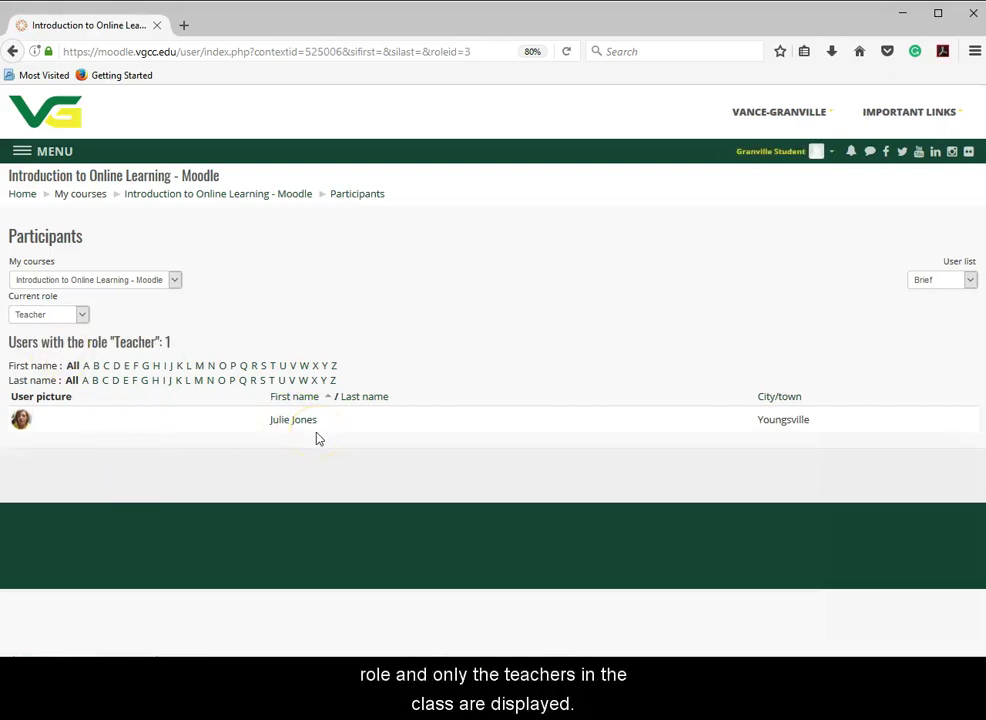
{"action": "left_click", "coordinate": [82, 318]}
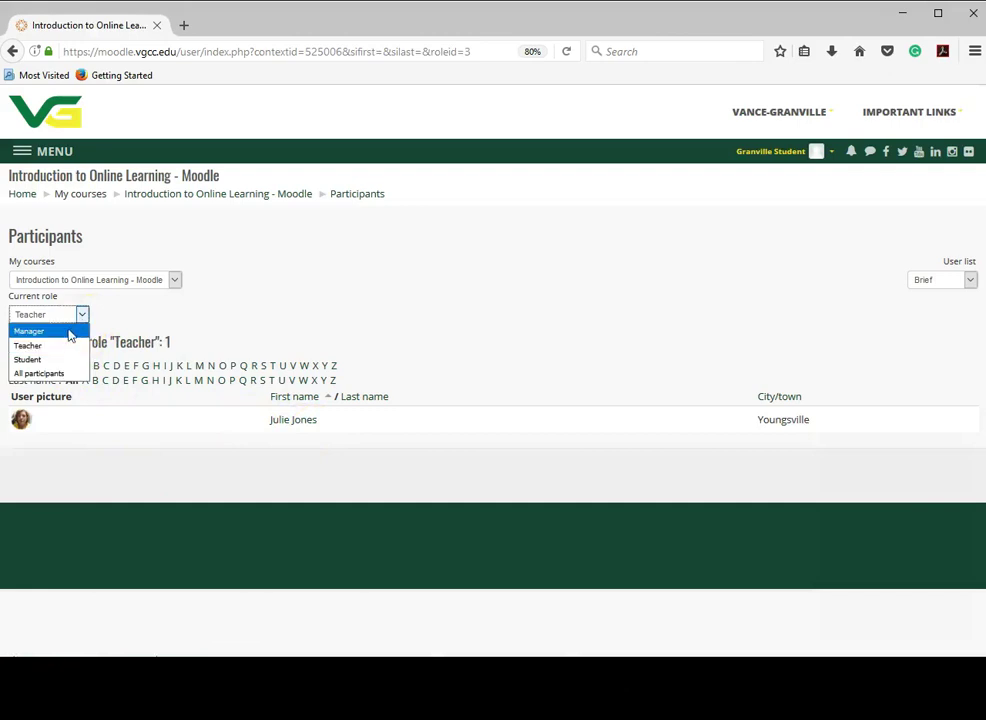
{"action": "left_click", "coordinate": [58, 374]}
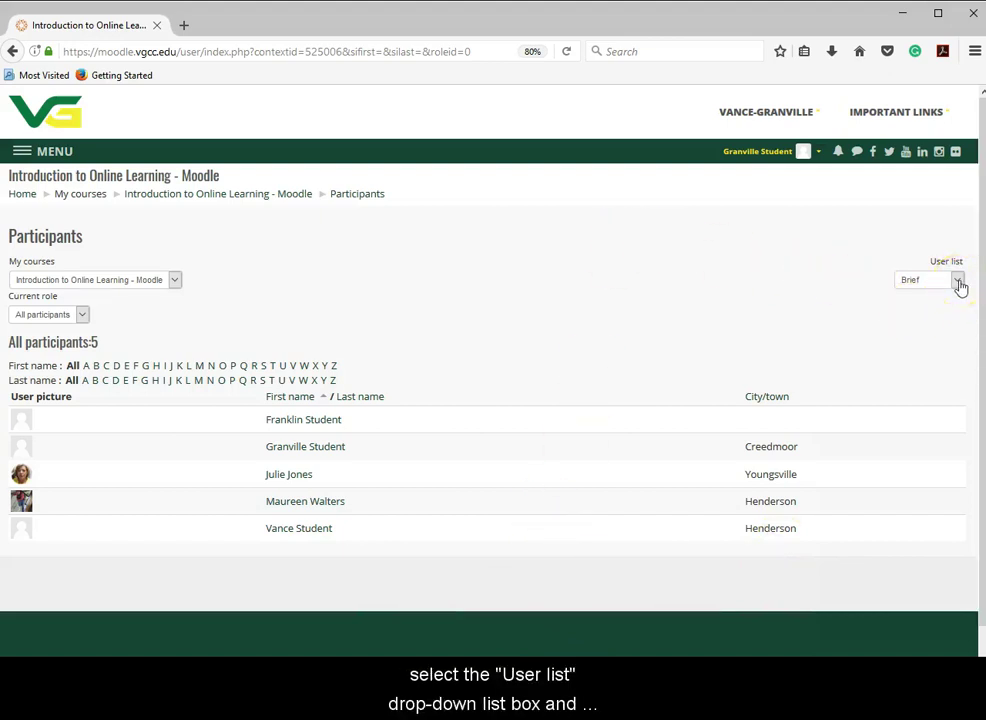
- Switch the participants list to User details and scroll through everyone's email addresses
{"action": "left_click", "coordinate": [957, 283]}
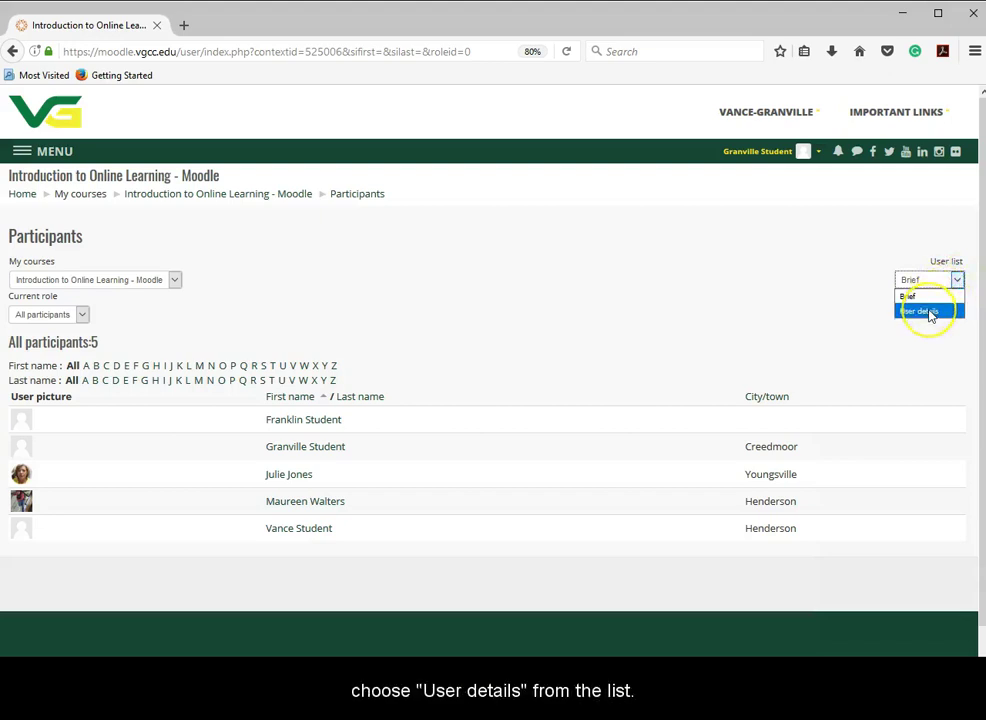
{"action": "left_click", "coordinate": [930, 313]}
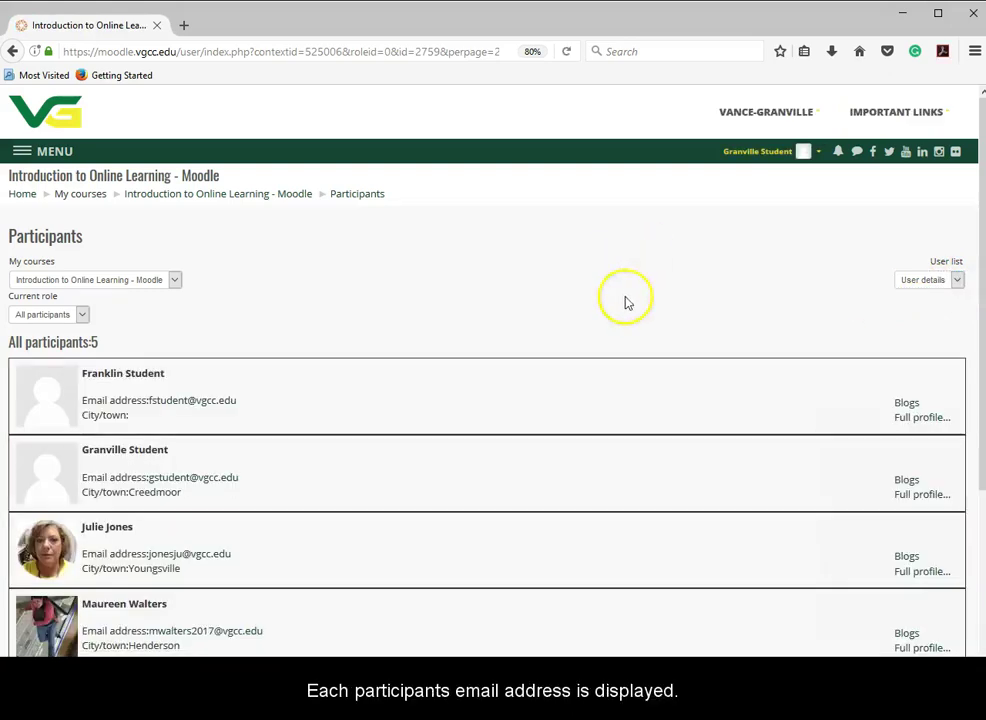
{"action": "scroll", "coordinate": [613, 330], "scroll_direction": "down", "scroll_amount": 3}
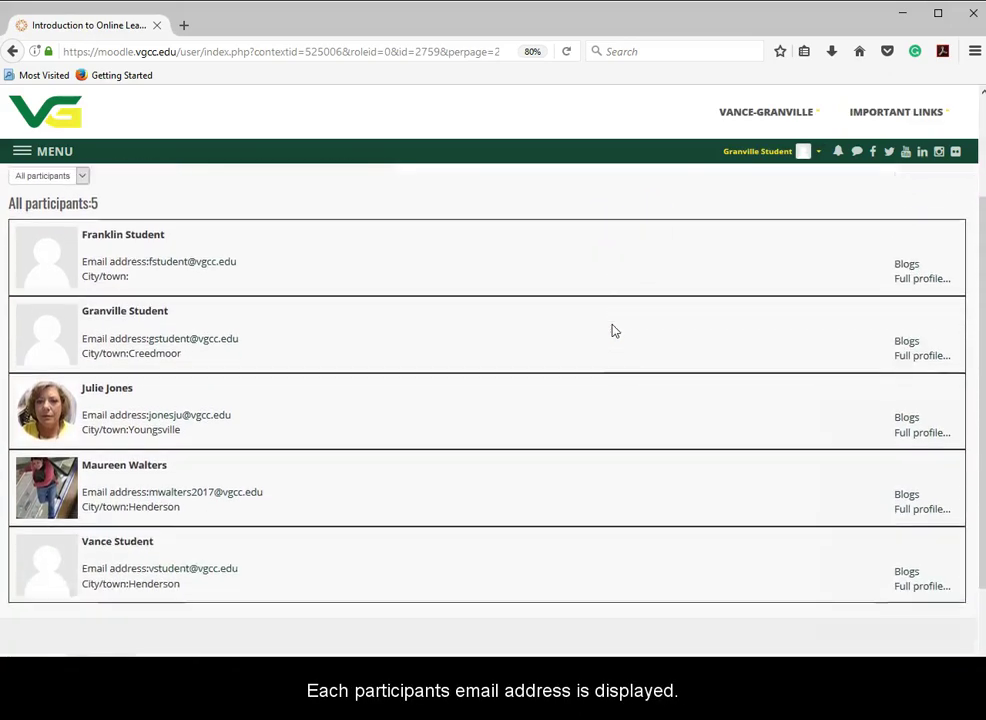
{"action": "scroll", "coordinate": [612, 330], "scroll_direction": "up", "scroll_amount": 2}
{"action": "scroll", "coordinate": [612, 330], "scroll_direction": "down", "scroll_amount": 2}
{"action": "left_click", "coordinate": [462, 568]}
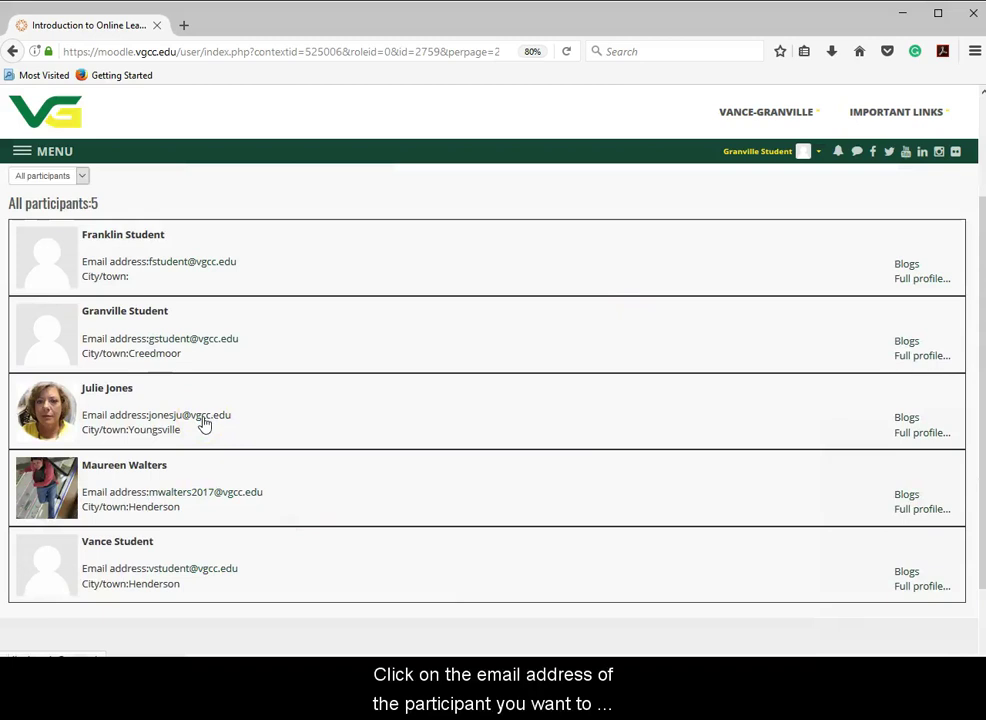
- Launch Windows Mail and start adding a new email account
{"action": "left_click", "coordinate": [204, 425]}
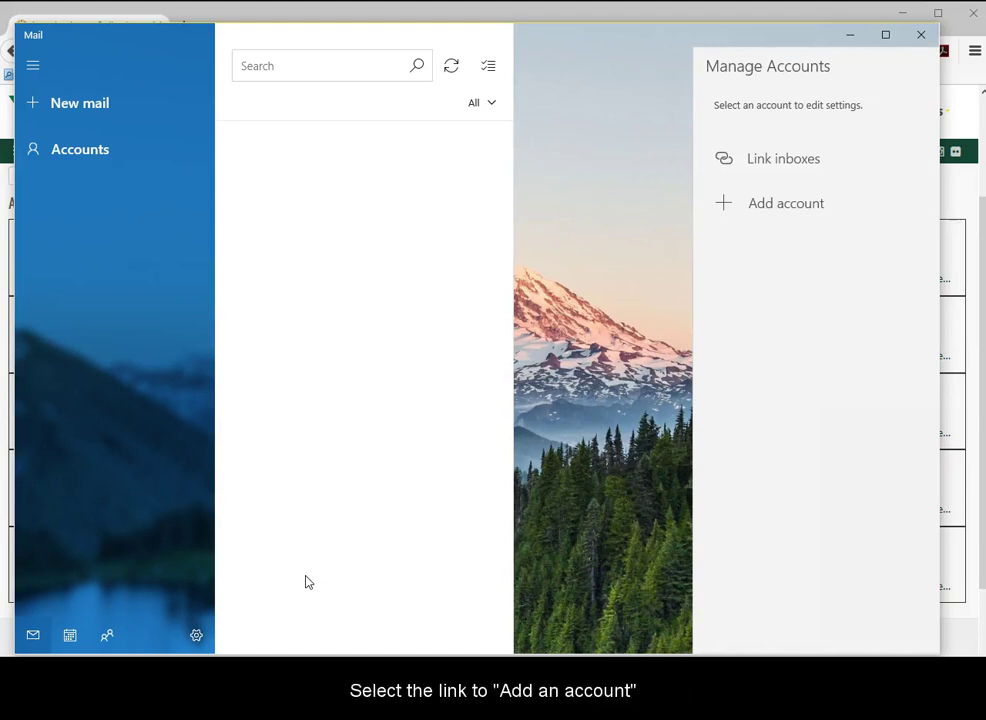
{"action": "left_click", "coordinate": [790, 207]}
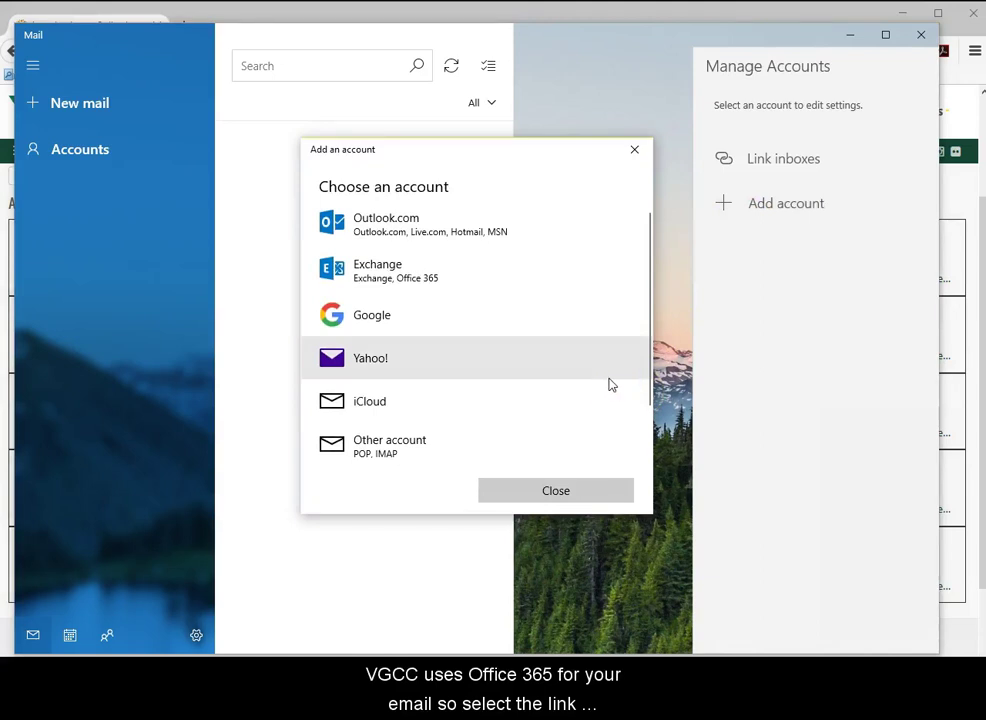
- Choose Exchange and enter the corrected vgcc.edu college email address, then continue
{"action": "left_click", "coordinate": [403, 280]}
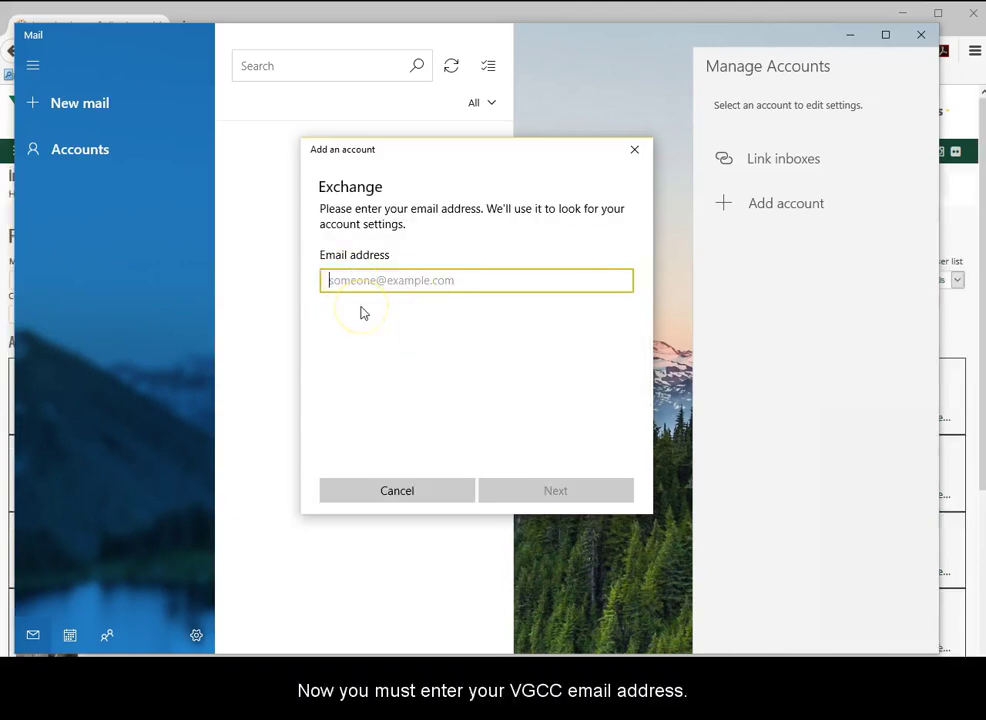
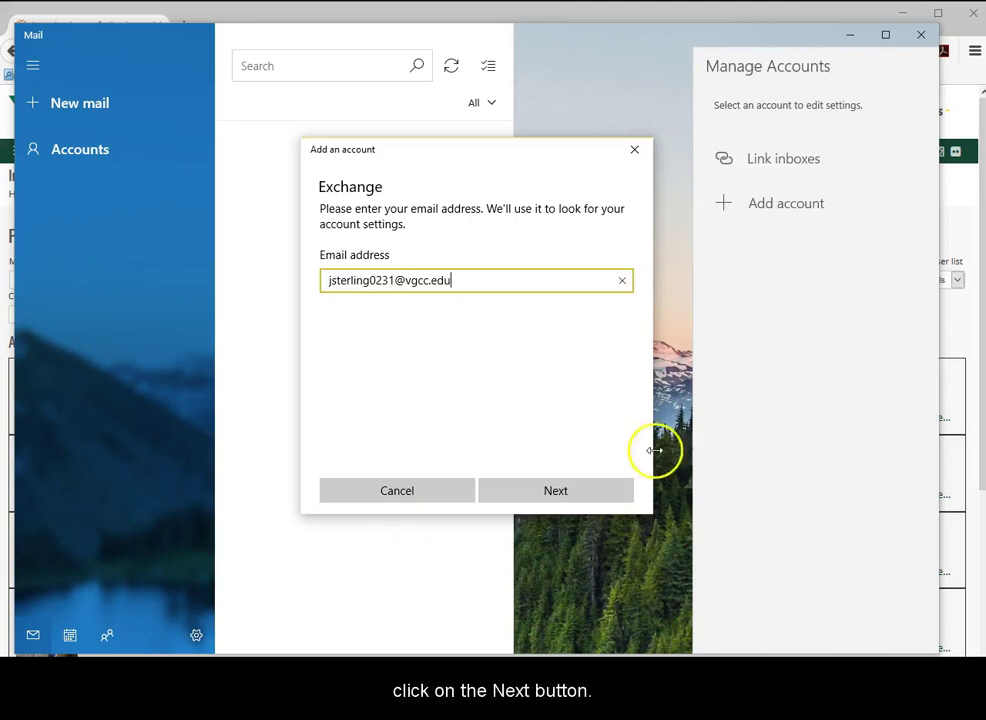
{"action": "left_click", "coordinate": [555, 489]}
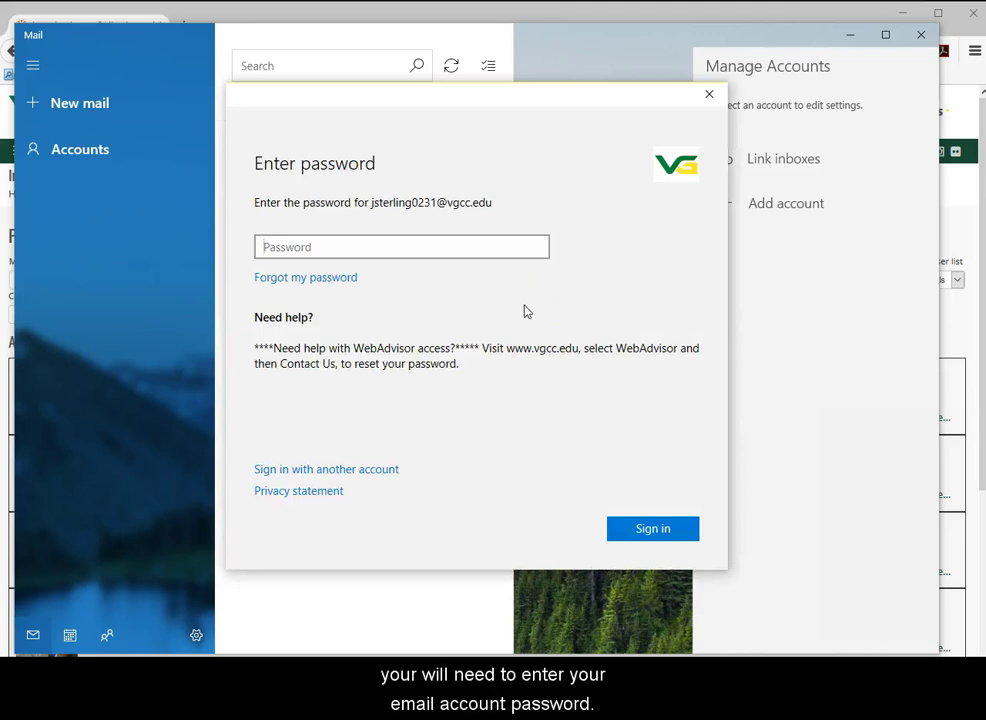
- Sign in to the college Exchange account with its password
{"action": "type", "text": "pass"}
{"action": "type", "text": "word"}
{"action": "left_click", "coordinate": [521, 309]}
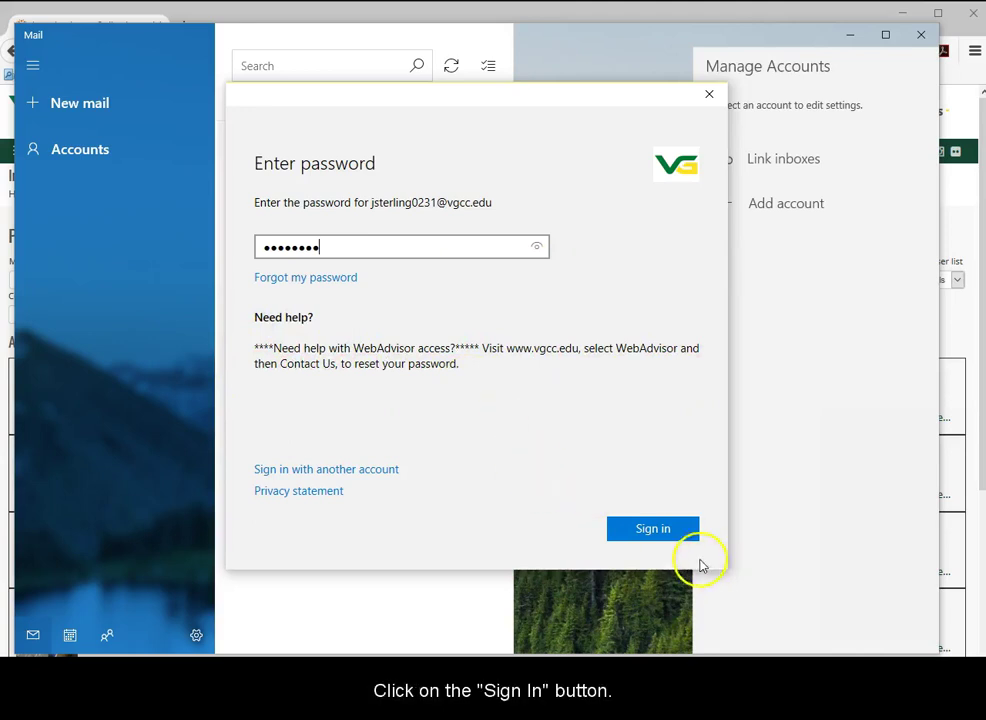
{"action": "left_click", "coordinate": [660, 539]}
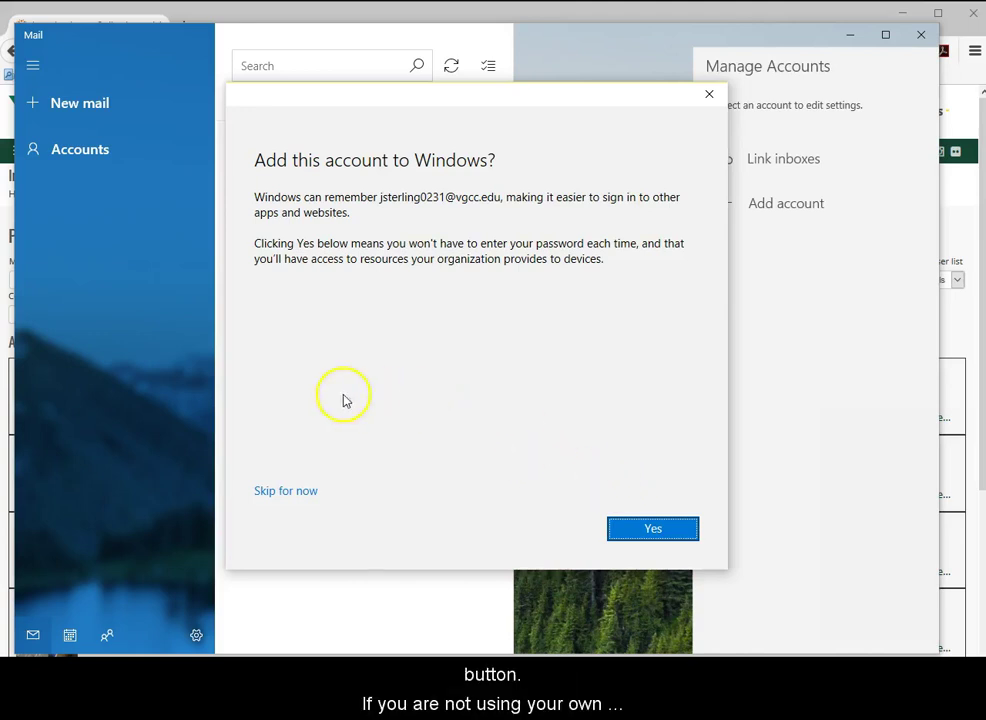
- Skip saving the college account to Windows so setup completes
{"action": "left_click", "coordinate": [287, 492]}
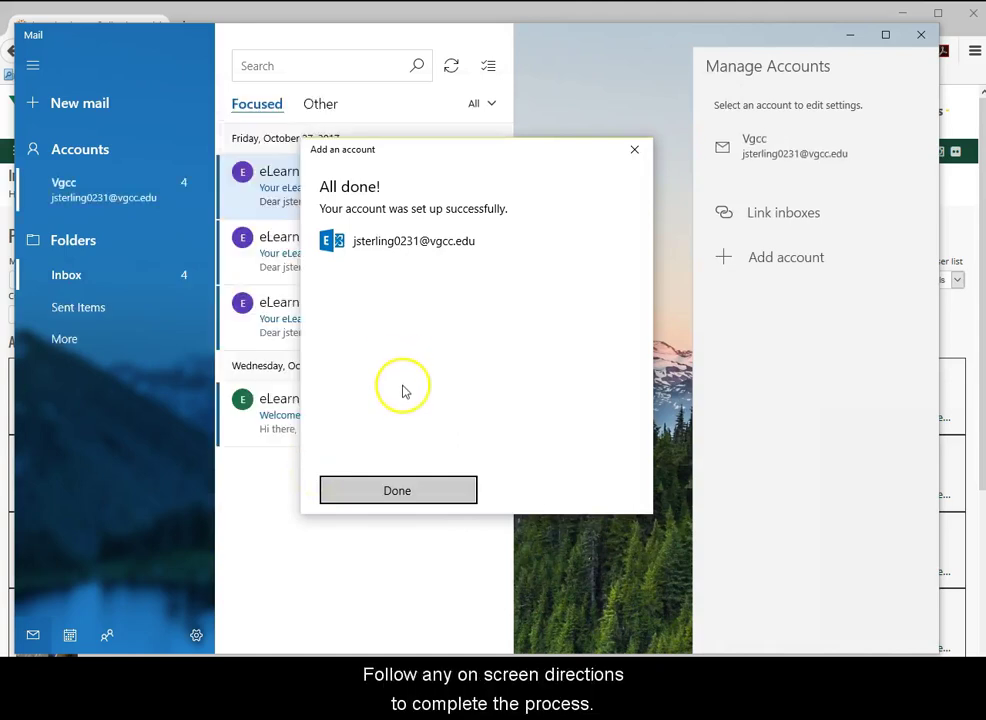
- Finish setup and draft a message titled 'Icebreaker Email' beginning 'Hello Ms. Jones'
{"action": "left_click", "coordinate": [399, 494]}
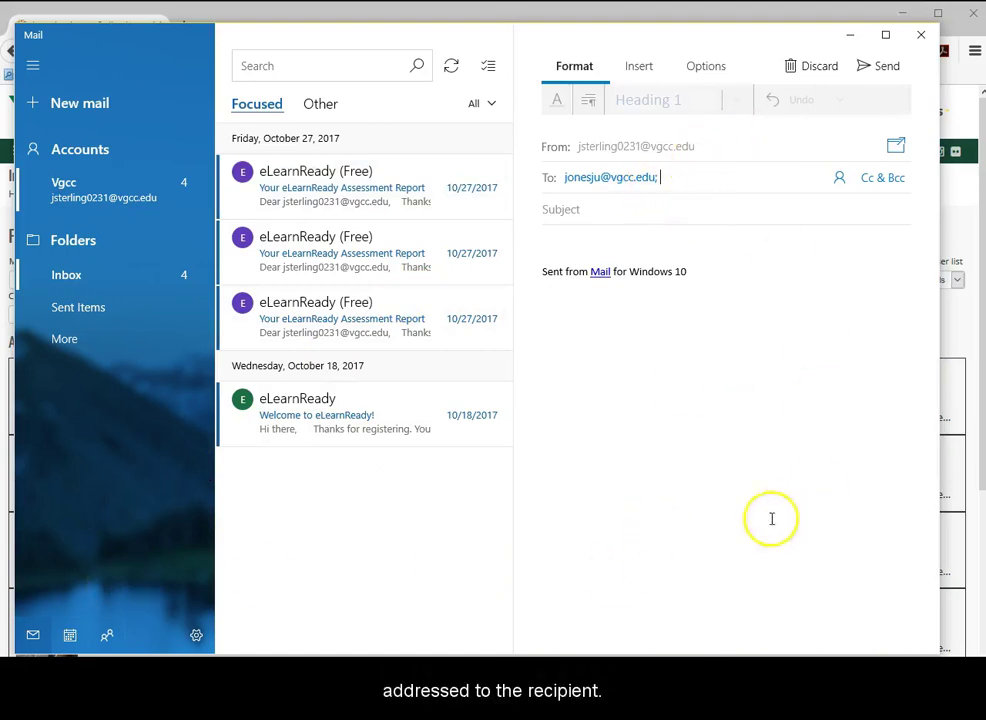
{"action": "left_click", "coordinate": [594, 212]}
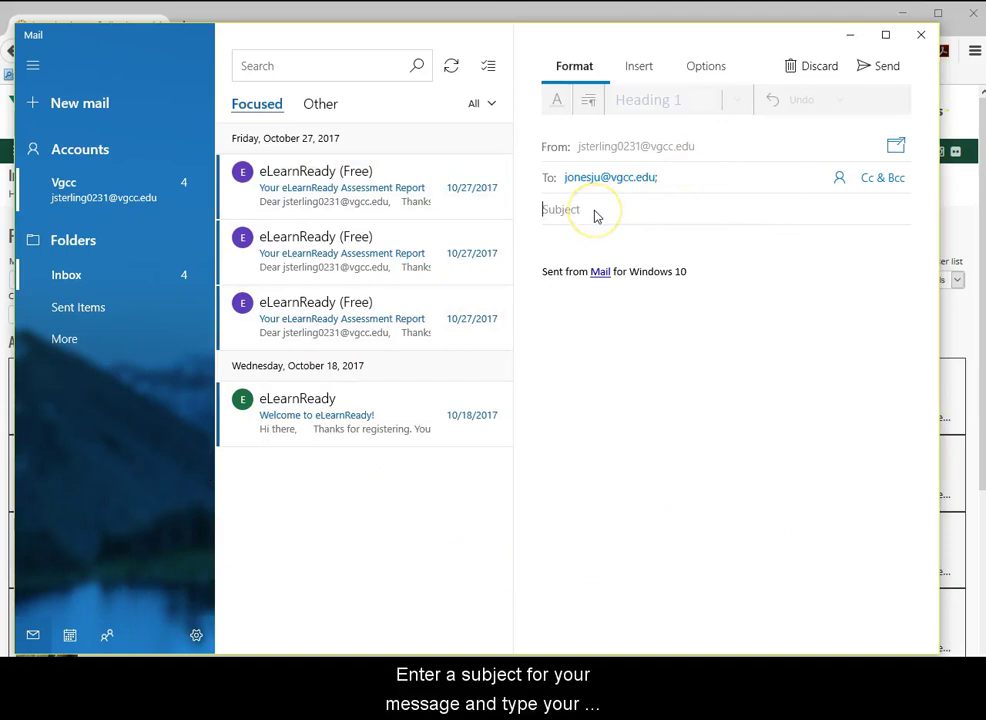
{"action": "left_click", "coordinate": [535, 302]}
{"action": "type", "text": "I"}
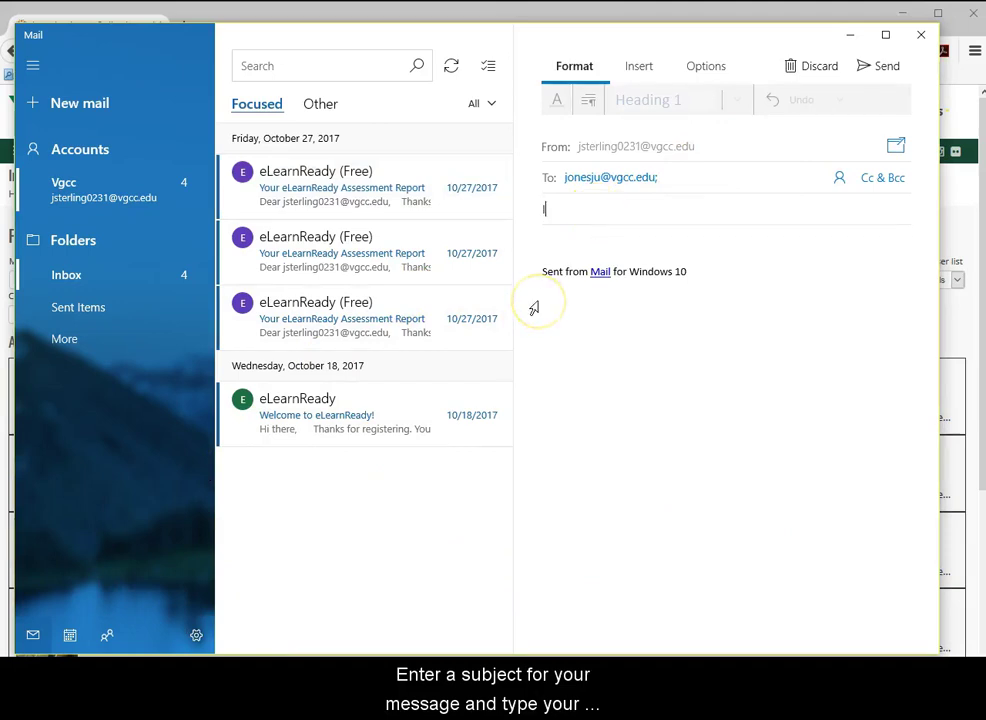
{"action": "type", "text": "cebreak"}
{"action": "type", "text": "er "}
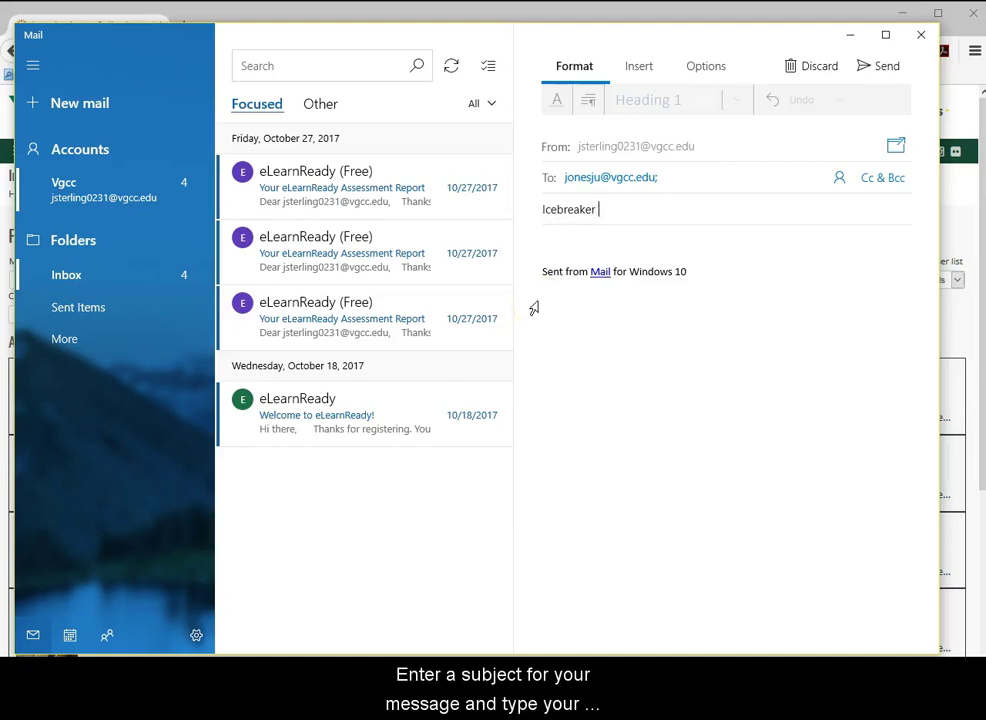
{"action": "type", "text": "Email"}
{"action": "key", "text": "Tab"}
{"action": "type", "text": "Hello "}
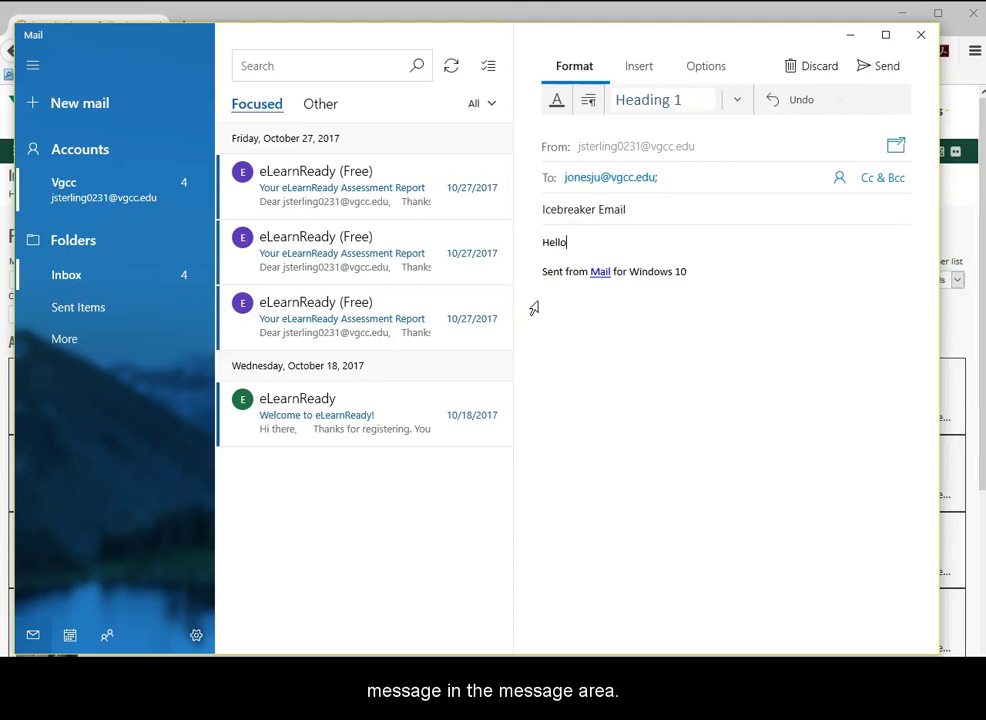
{"action": "type", "text": "Ms. Jones"}
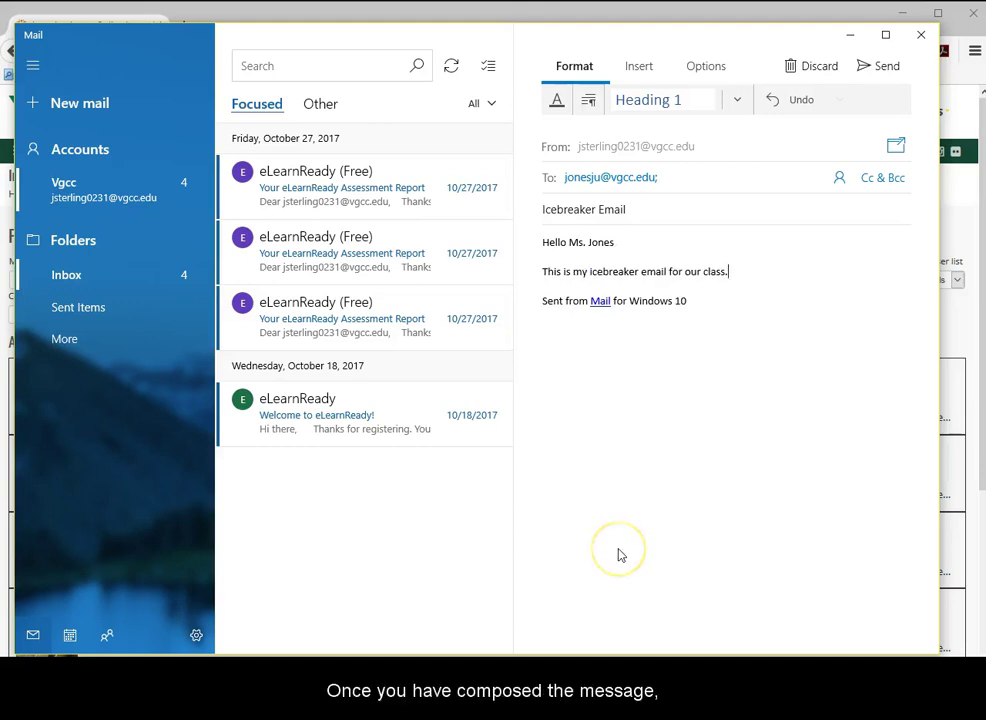
- Send the icebreaker email, browse all mail folders, then close Mail
{"action": "left_click", "coordinate": [886, 66]}
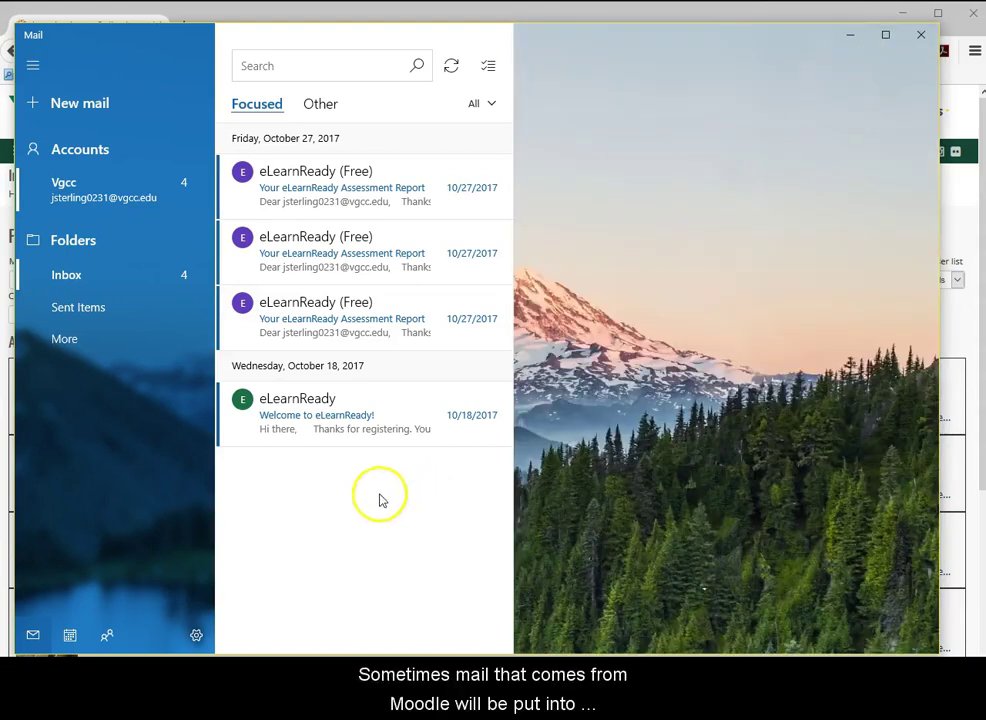
{"action": "left_click", "coordinate": [60, 345]}
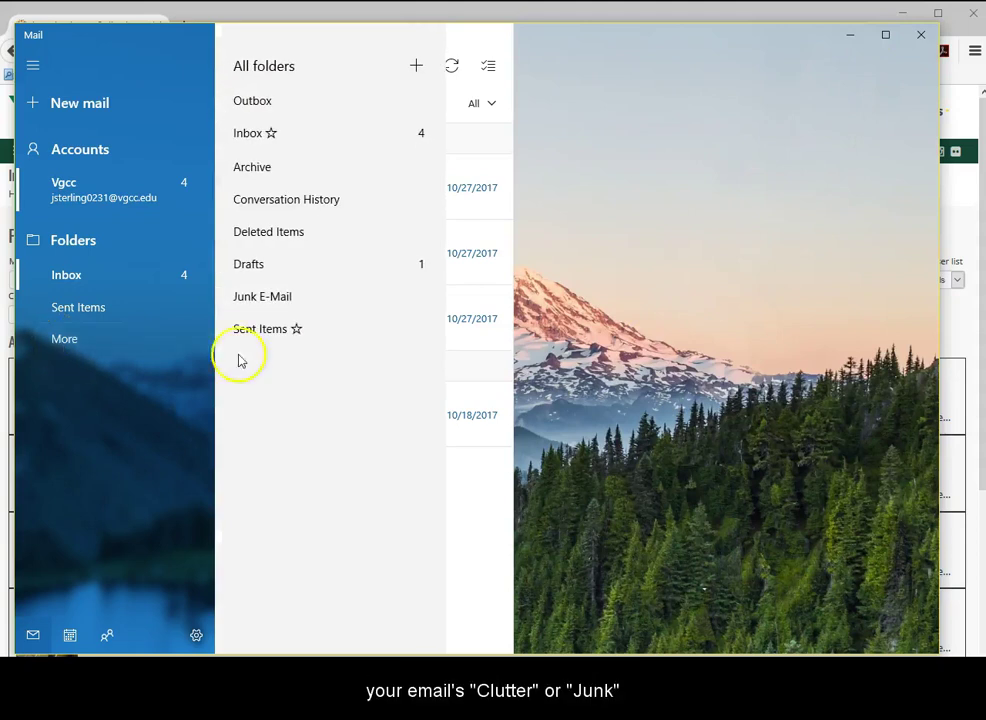
{"action": "left_click", "coordinate": [283, 307]}
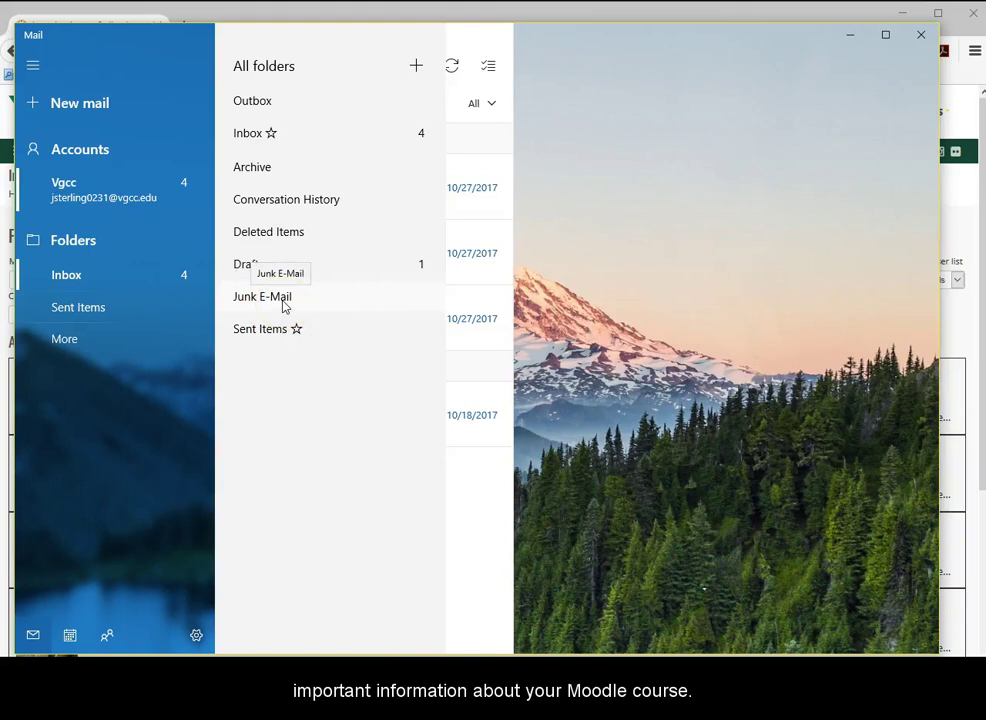
{"action": "left_click", "coordinate": [258, 266]}
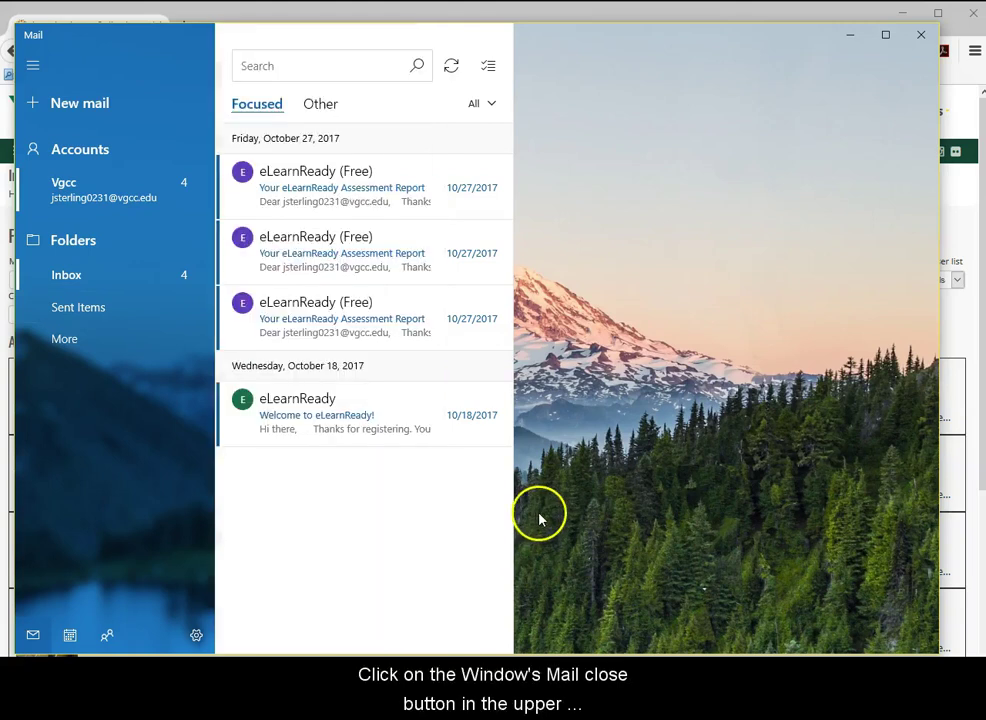
{"action": "left_click", "coordinate": [921, 40]}
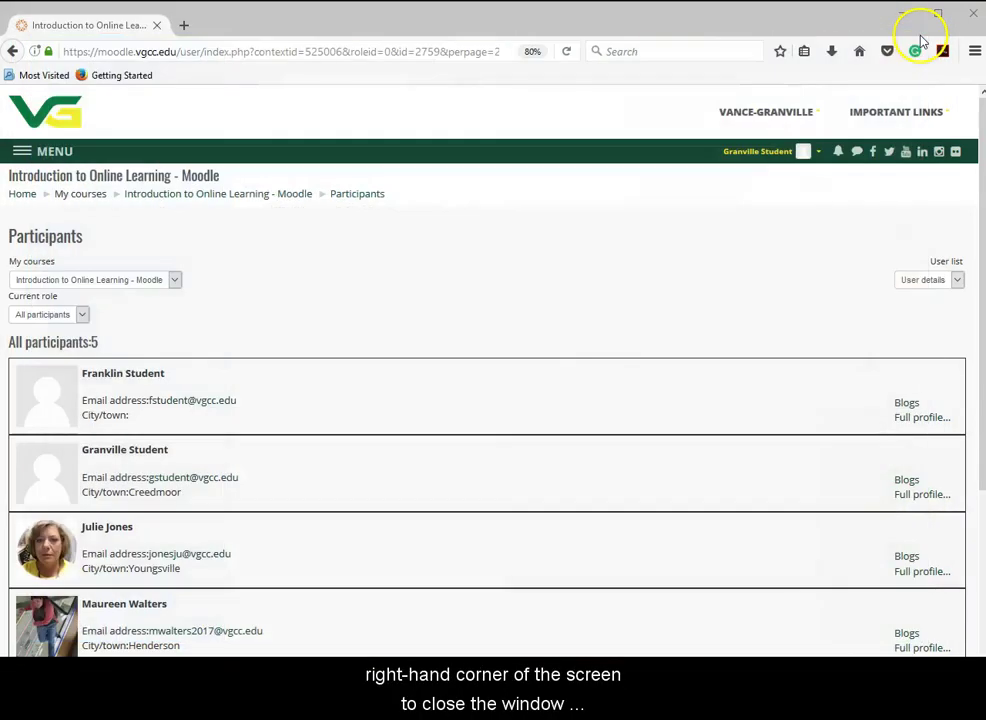